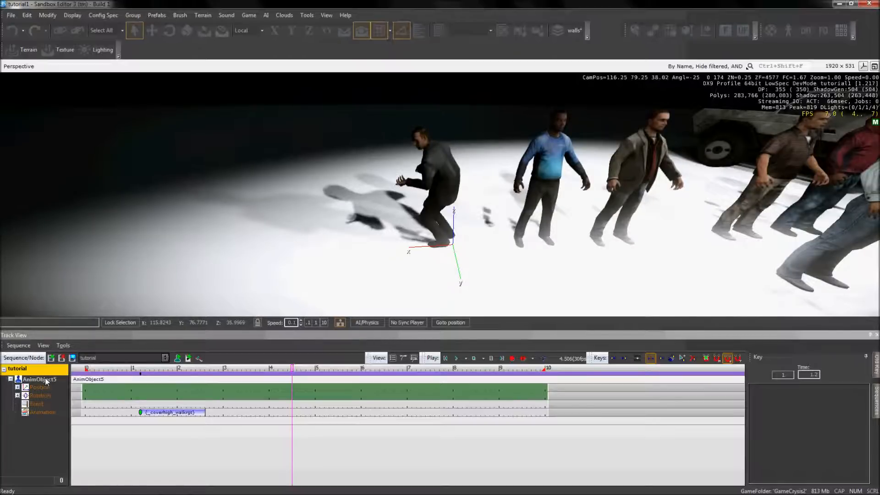
Step: Open the on-spot properties of the _coverhigh_walkrgt key on AnimObject5's Animation track
left_click(53, 411)
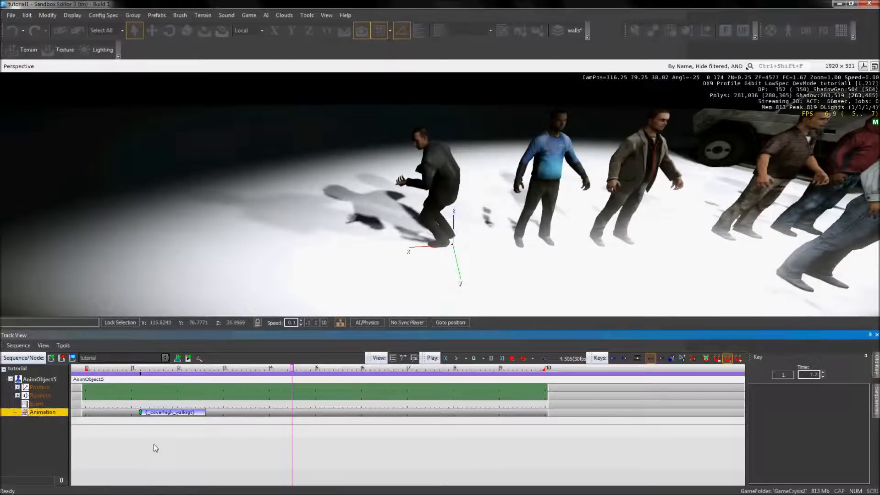
left_click(143, 412)
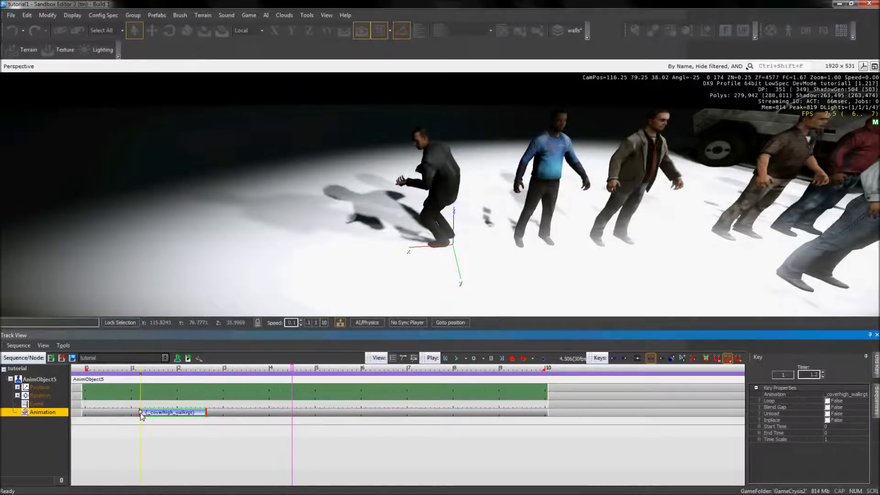
right_click(142, 416)
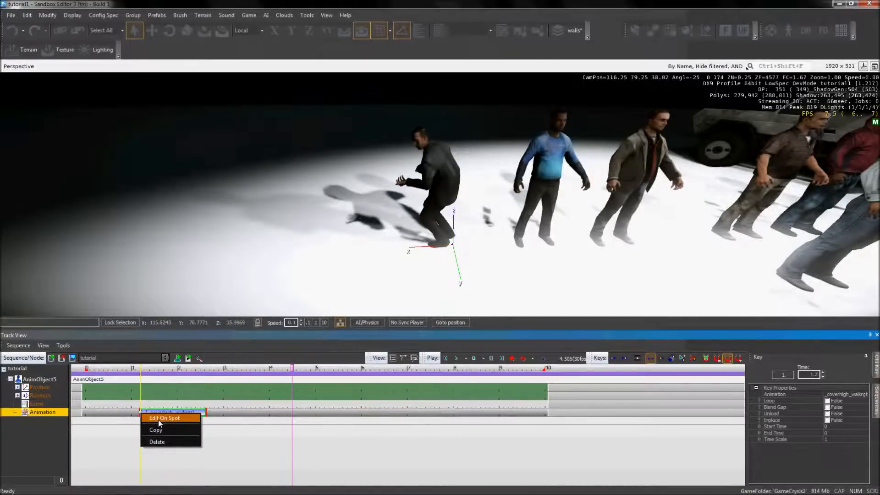
left_click(158, 419)
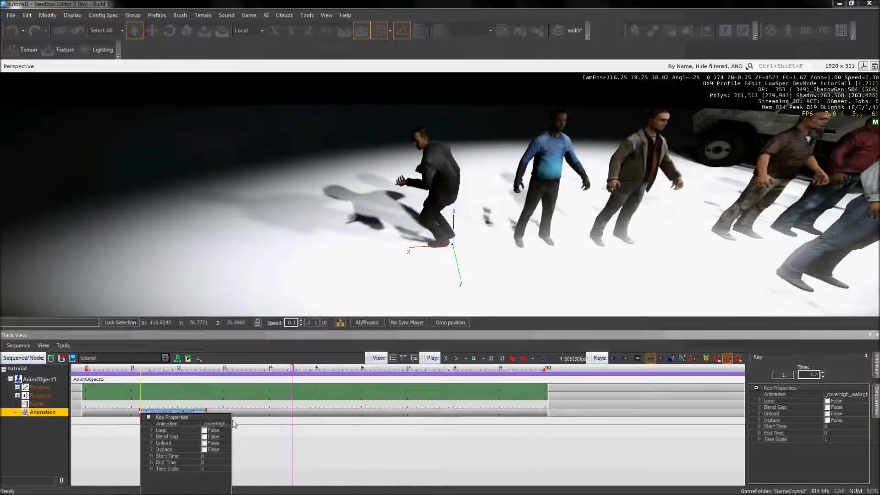
Step: Review the key's Animation, Loop, Unload, Start Time and Time Scale properties
left_click(173, 424)
left_click(161, 431)
left_click(177, 443)
left_click(181, 456)
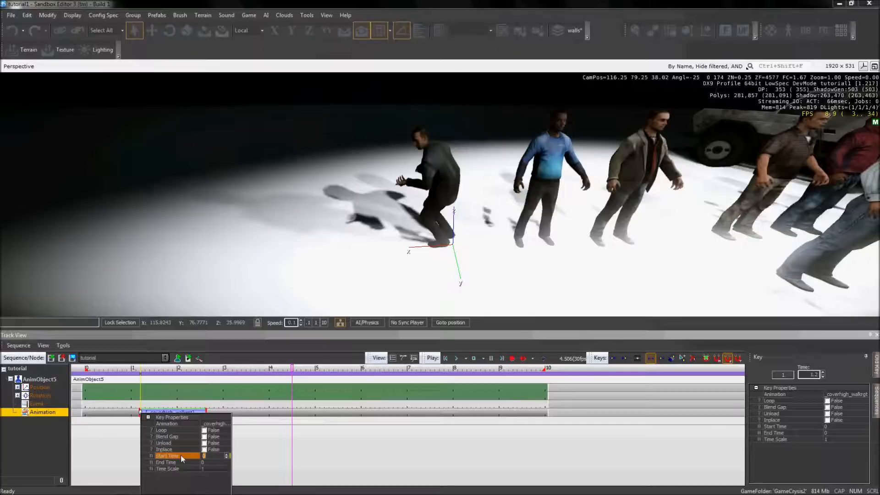
left_click(185, 469)
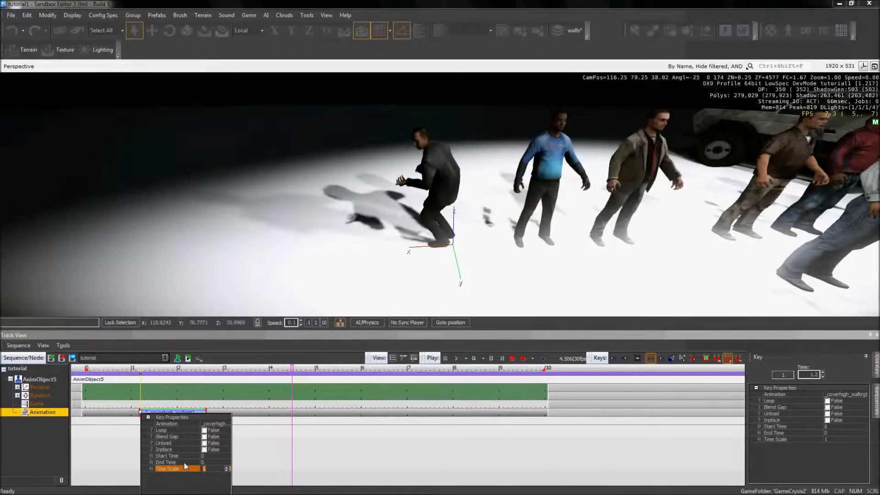
Step: Try looping the animation key, then switch Loop back to False
left_click(184, 430)
left_click(205, 431)
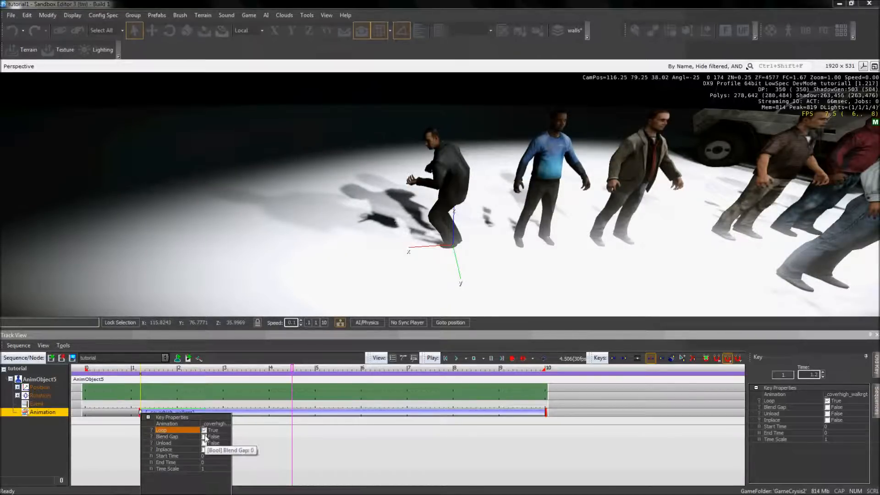
left_click(205, 431)
Step: Set Blend Gap to True for the _coverhigh_walkrgt animation key
left_click(191, 438)
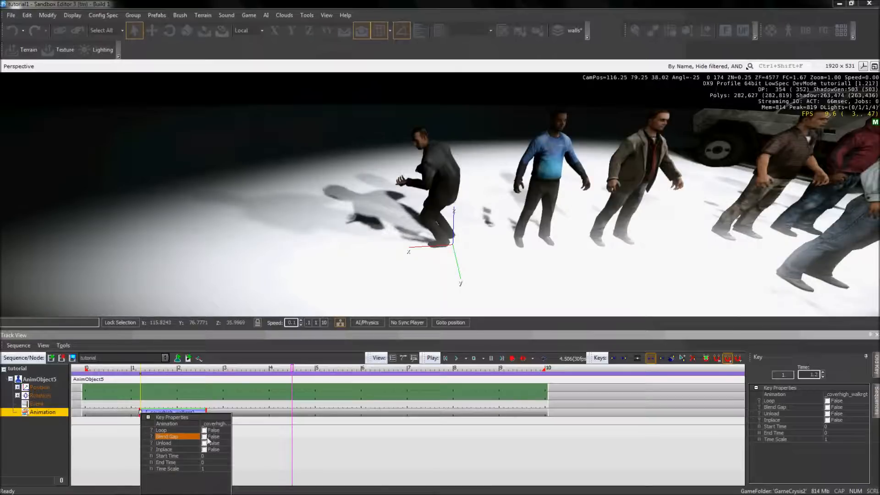
left_click(205, 437)
right_click(196, 446)
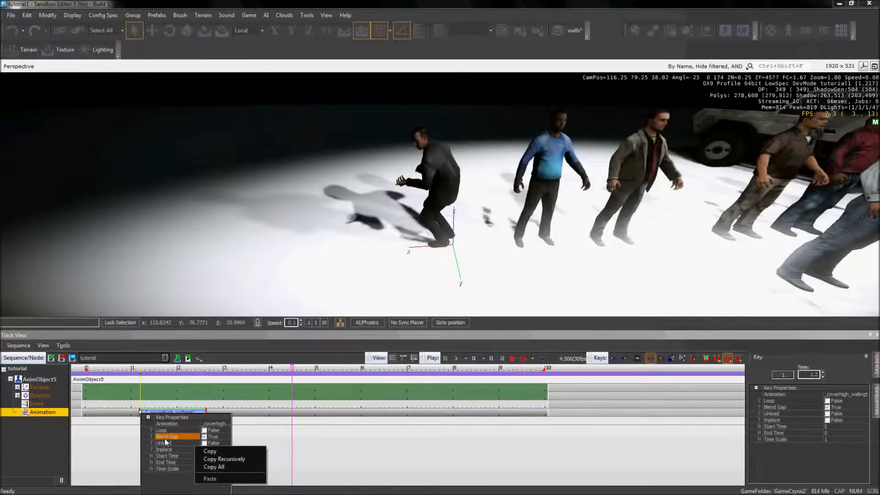
left_click(166, 442)
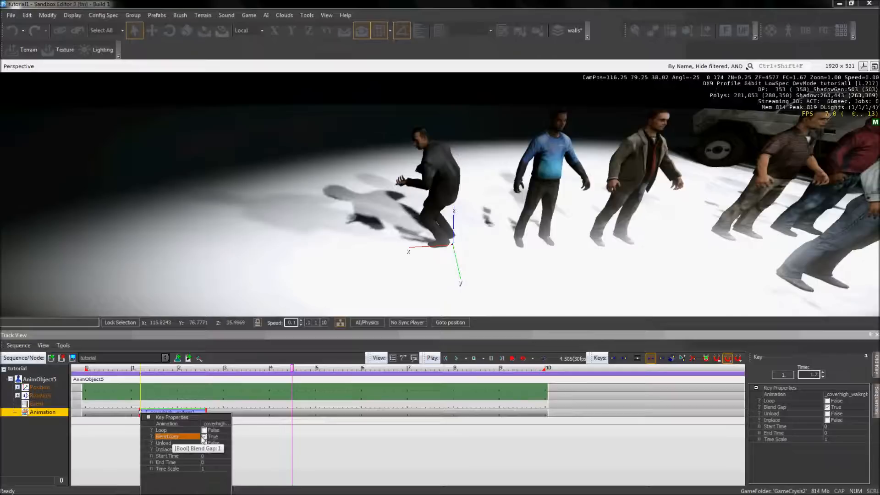
Step: Examine the key's Start Time, End Time and Time Scale properties, then close the on-spot editor
left_click(190, 457)
left_click(188, 469)
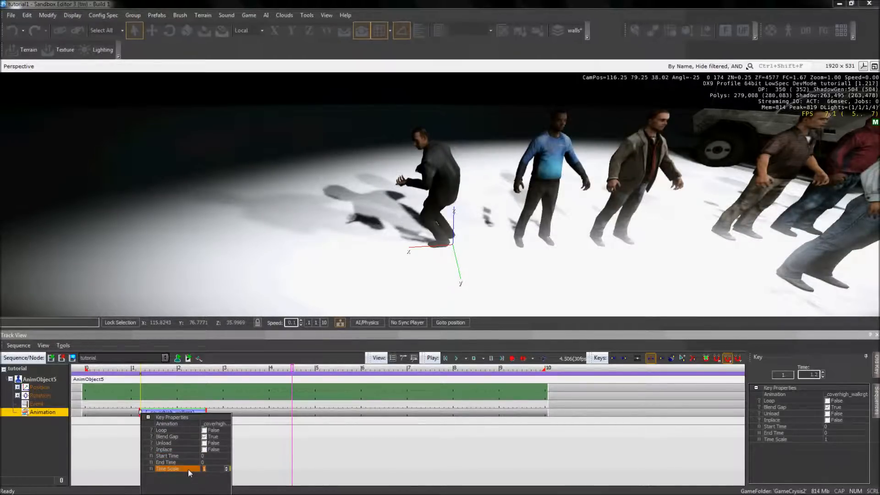
left_click(193, 457)
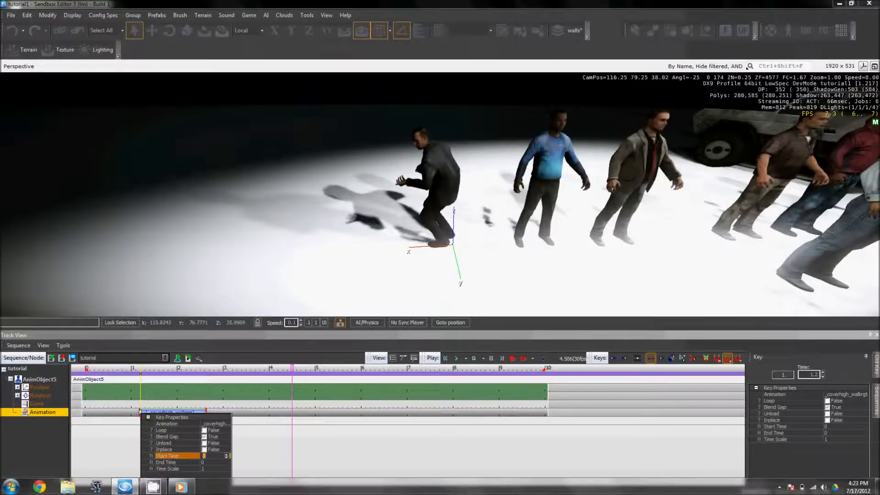
left_click(190, 462)
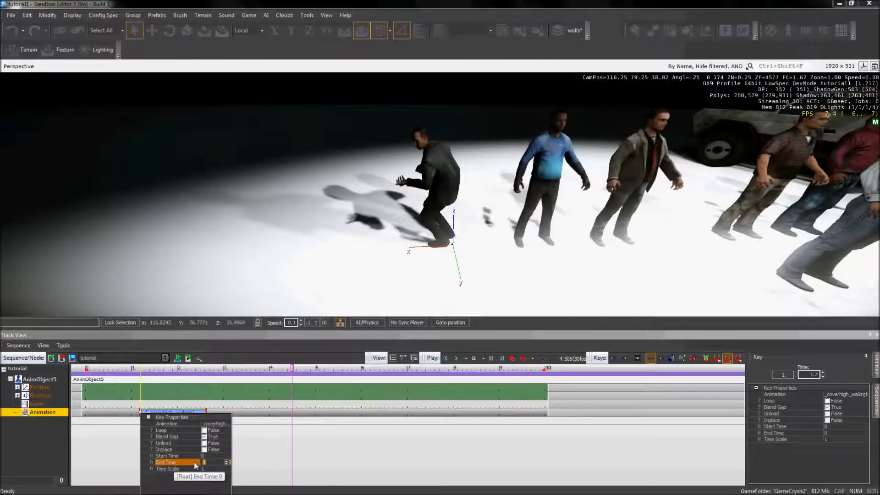
left_click(187, 469)
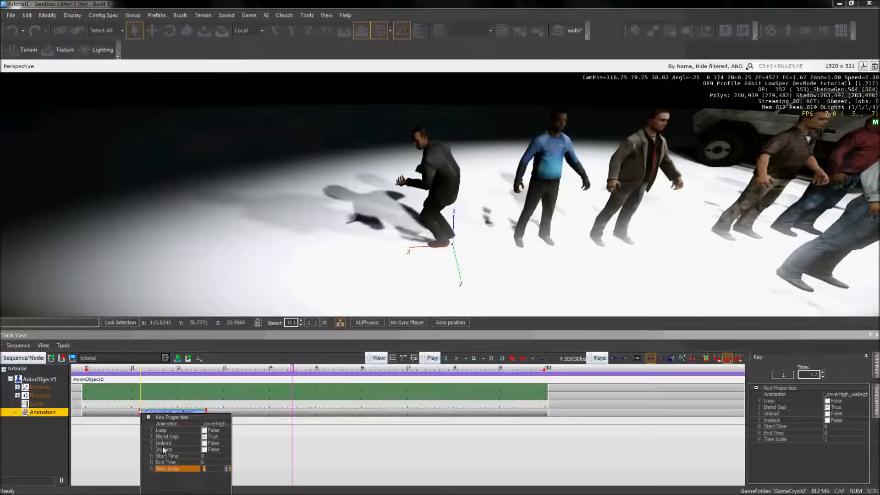
left_click(133, 425)
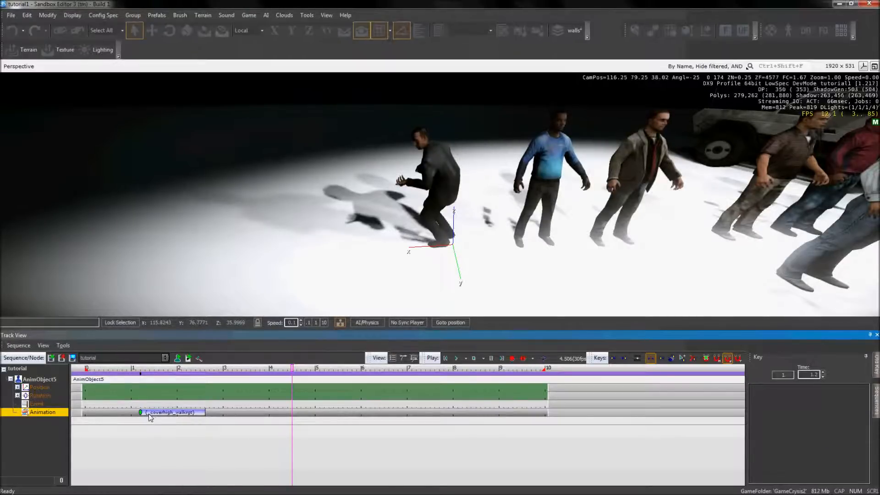
Step: Adjust the end edge of the _coverhigh_walkrgt clip on the timeline to an End Time of 1.40667
left_click(148, 413)
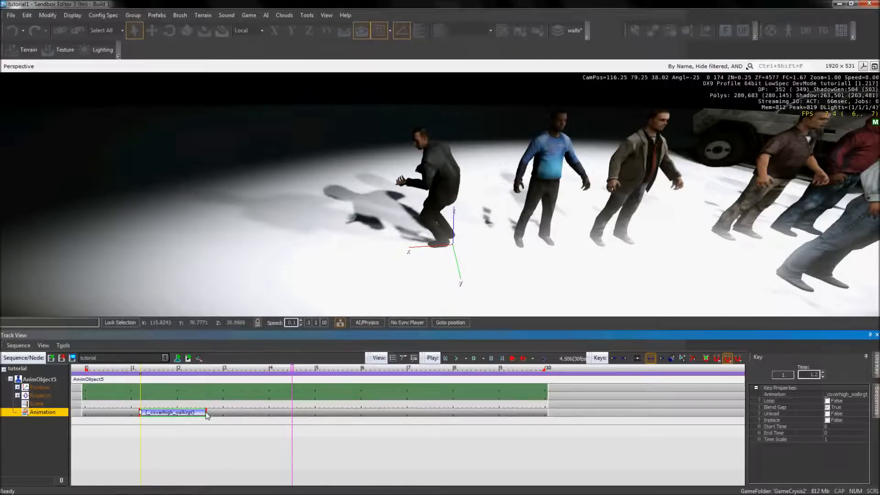
mouse_move(207, 415)
left_mouse_down()
mouse_move(177, 423)
mouse_move(208, 422)
left_mouse_up()
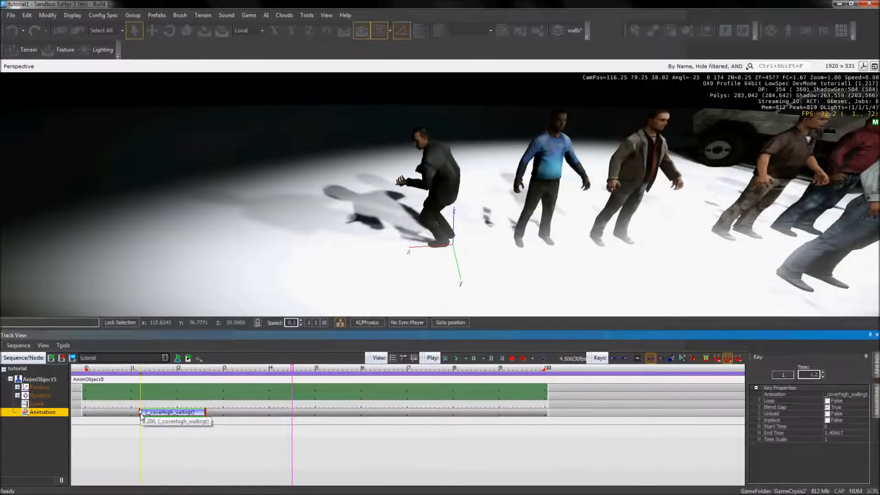
mouse_move(145, 417)
left_mouse_down()
mouse_move(175, 417)
mouse_move(139, 420)
left_mouse_up()
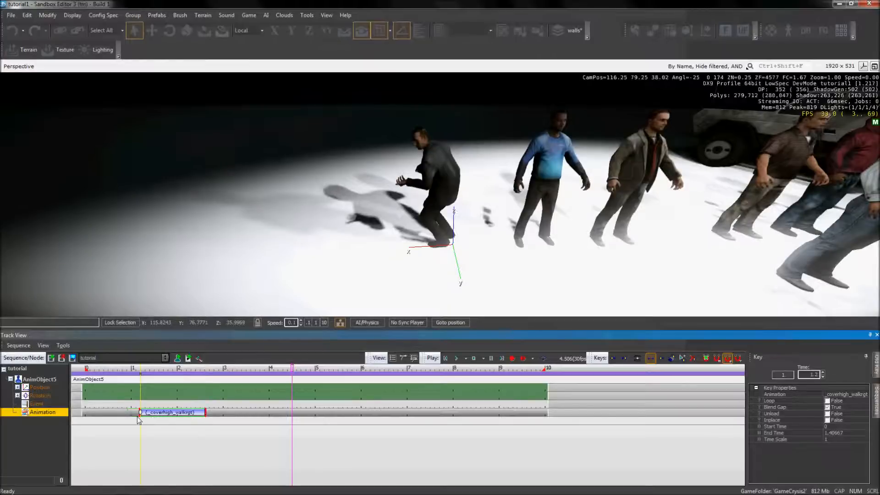
Step: Place the playhead at 0.900, just before the animation key, and try adjusting the clip's start edge
left_click(127, 370)
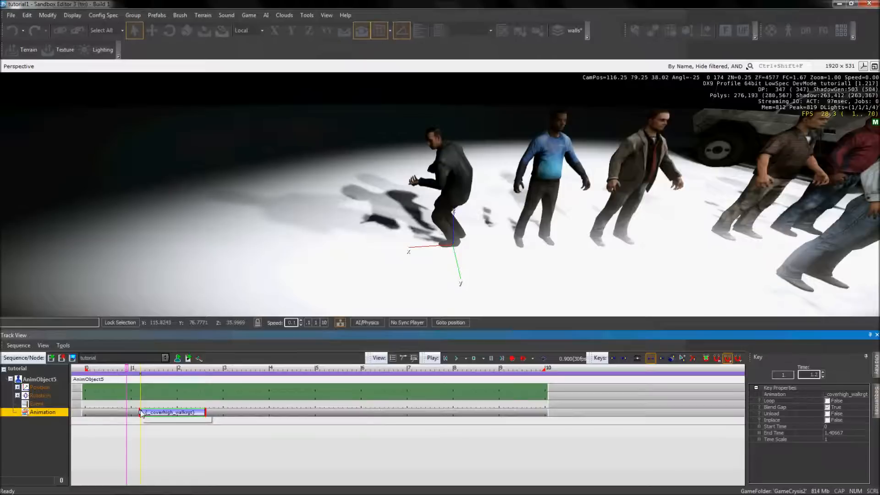
mouse_move(140, 411)
left_mouse_down()
mouse_move(189, 420)
mouse_move(140, 421)
left_mouse_up()
mouse_move(139, 417)
left_mouse_down()
mouse_move(172, 418)
mouse_move(134, 420)
left_mouse_up()
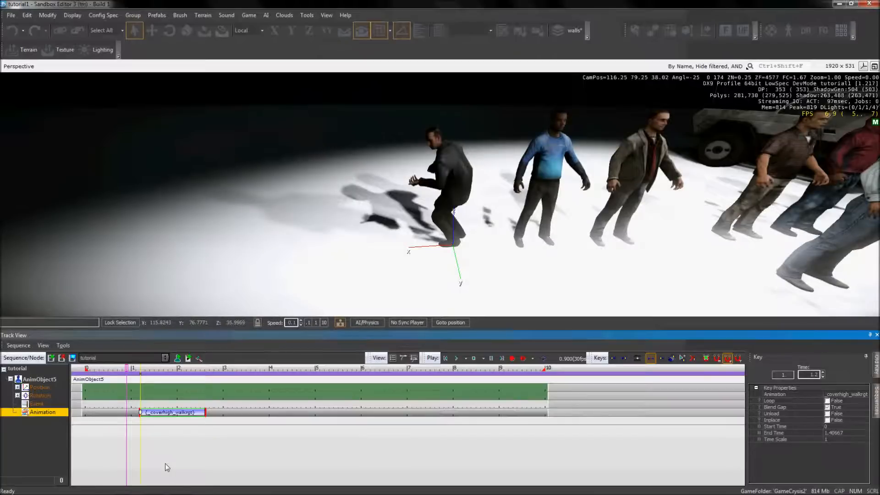
key("super")
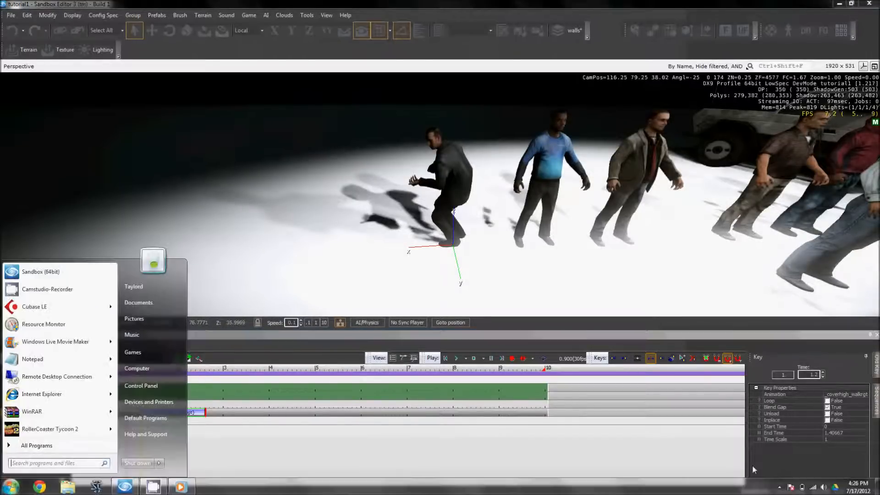
left_click(779, 487)
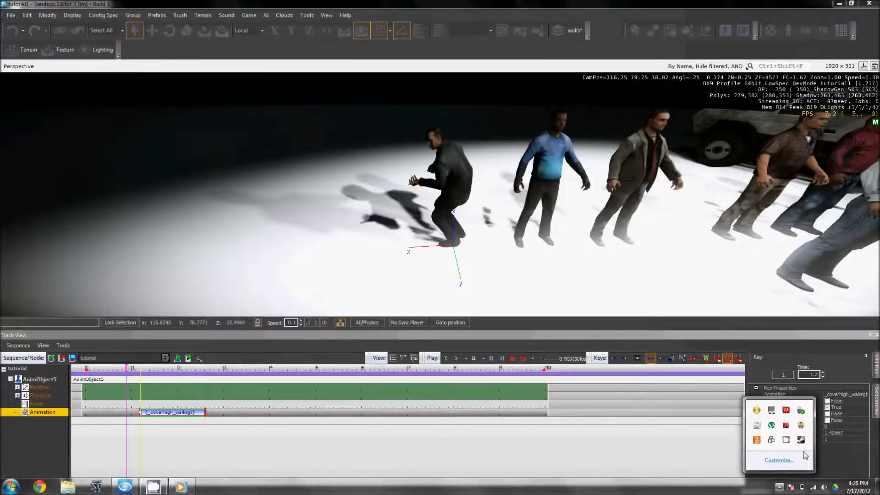
left_click(787, 441)
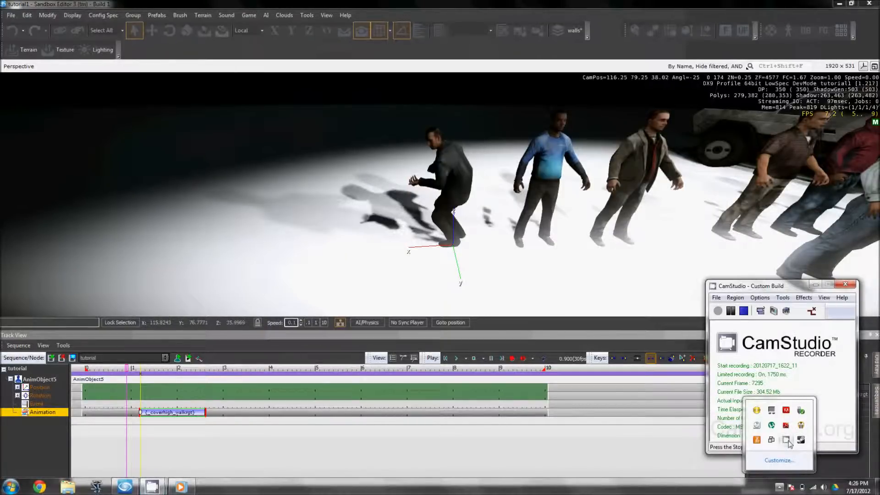